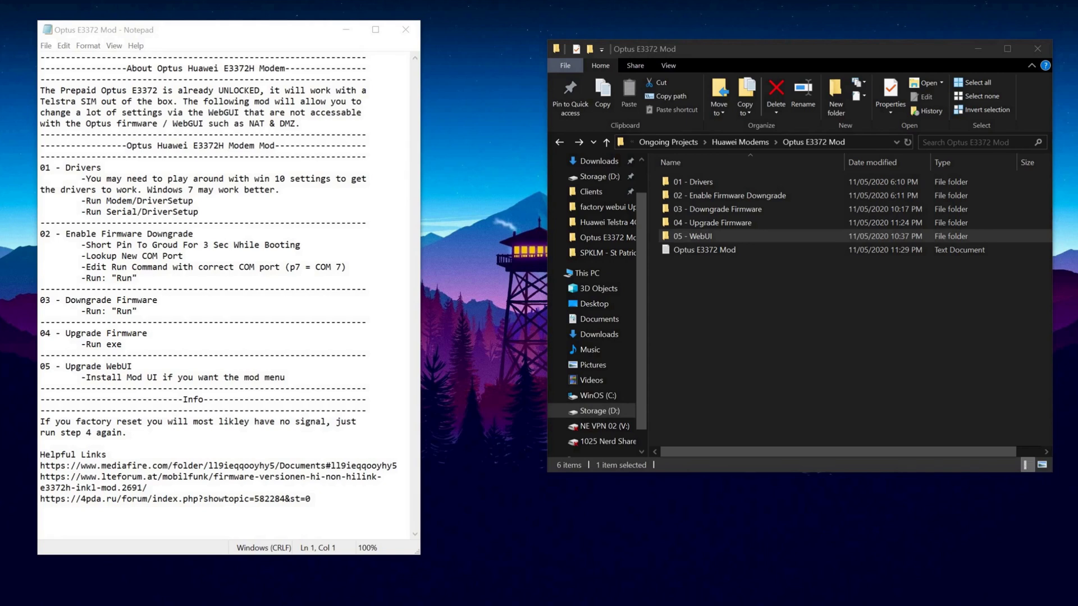
Look up the Huawei modem's COM port under Ports (COM & LPT) in Device Manager and close it
key("super")
type("device")
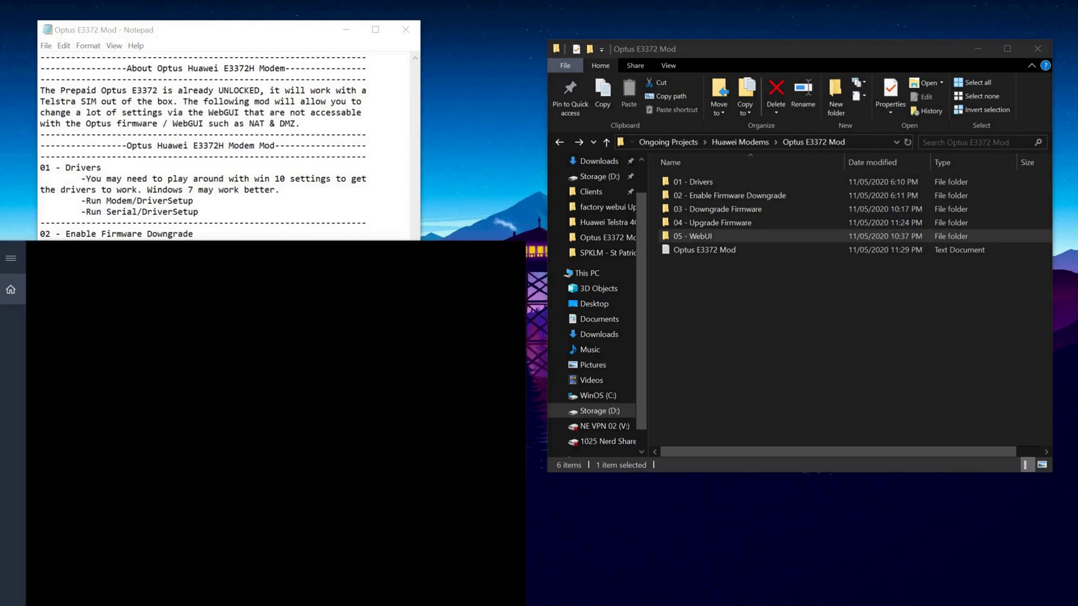
type(" manager")
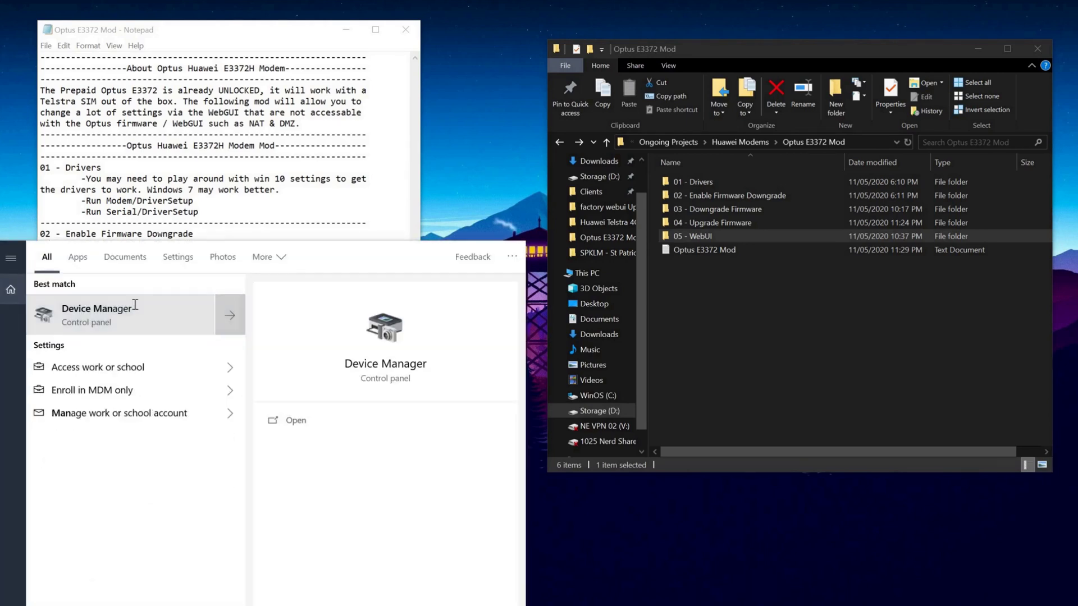
left_click(138, 309)
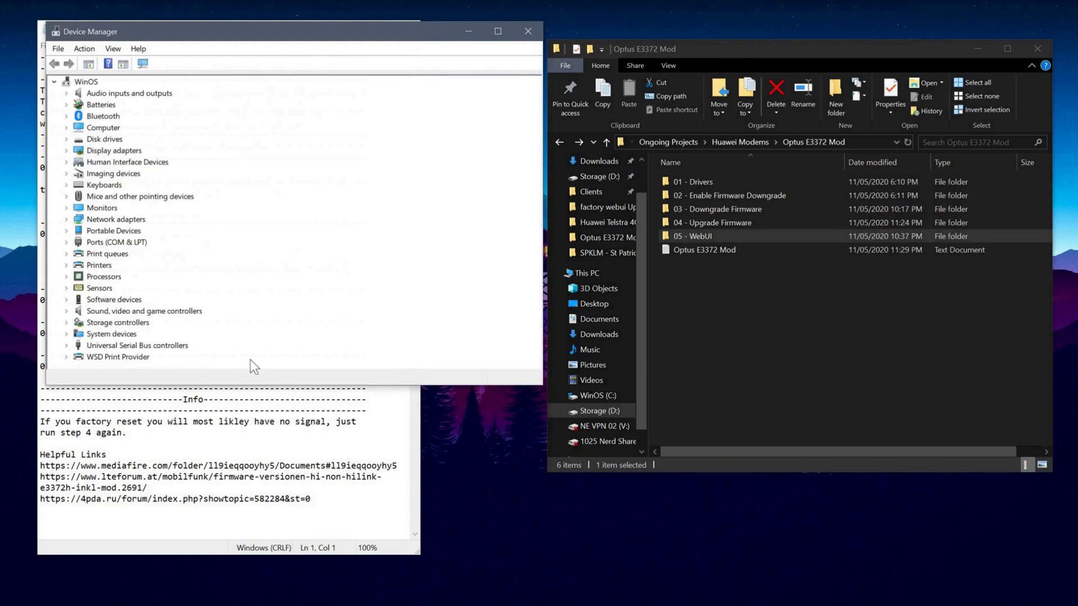
left_click(68, 241)
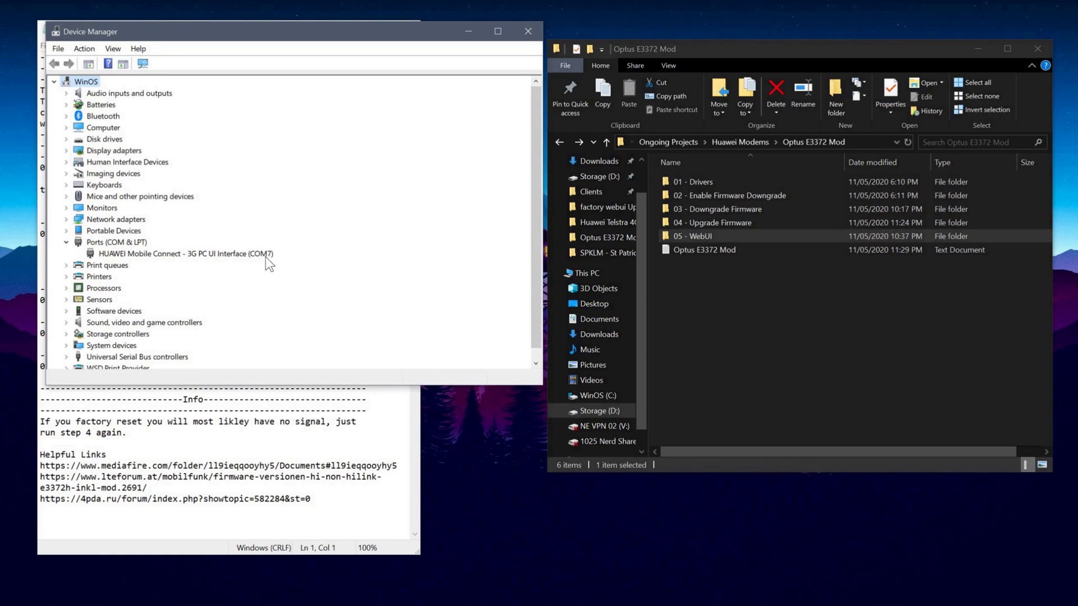
left_click(528, 32)
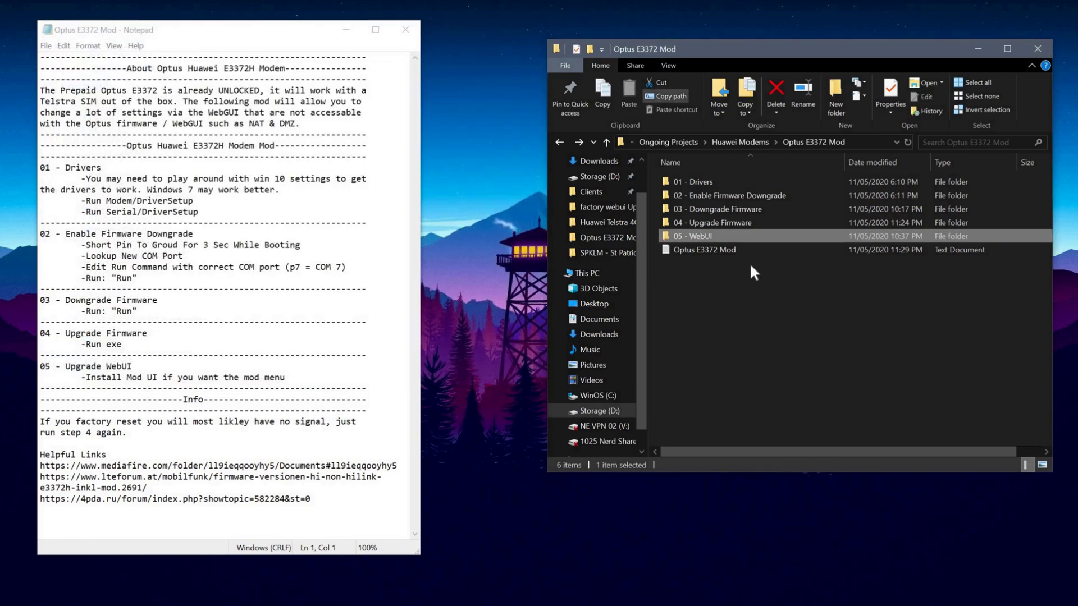
Review the contents of the 01 - Drivers folder and return to the Optus E3372 Mod folder
left_click(708, 185)
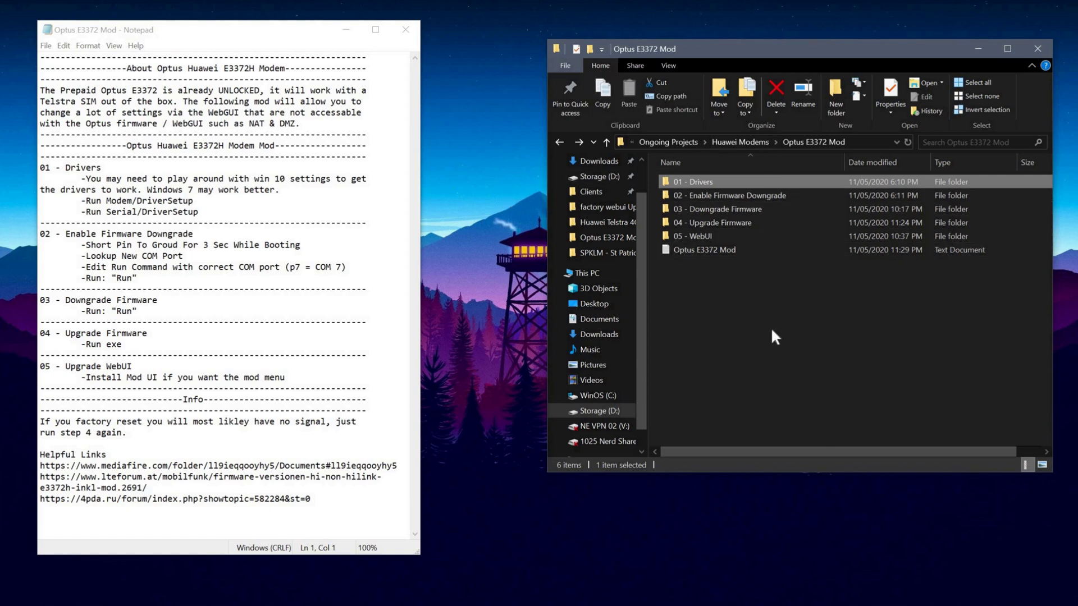
double_click(722, 181)
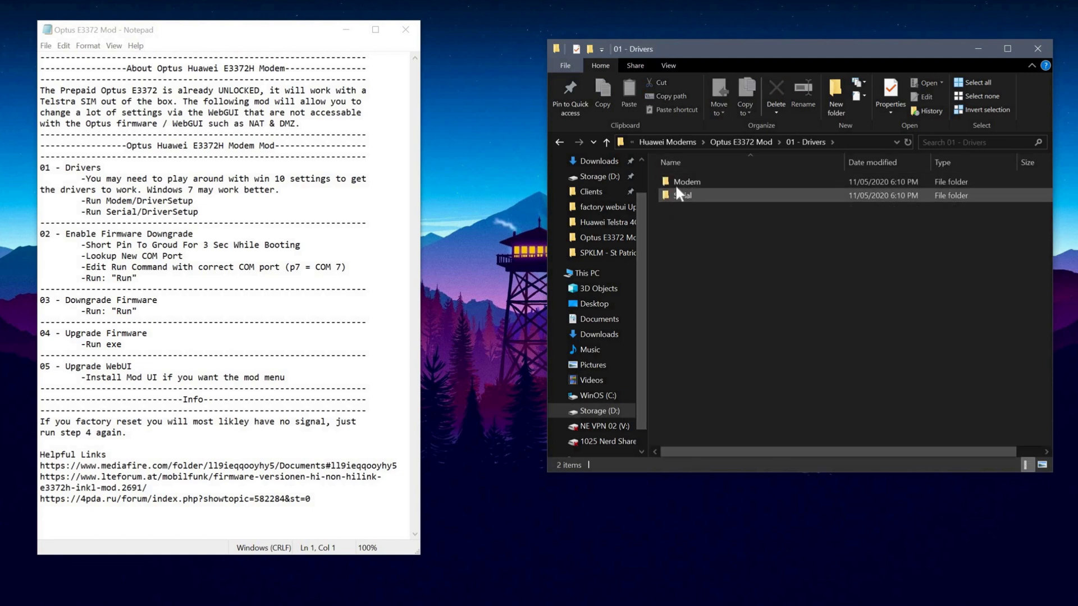
left_click(558, 142)
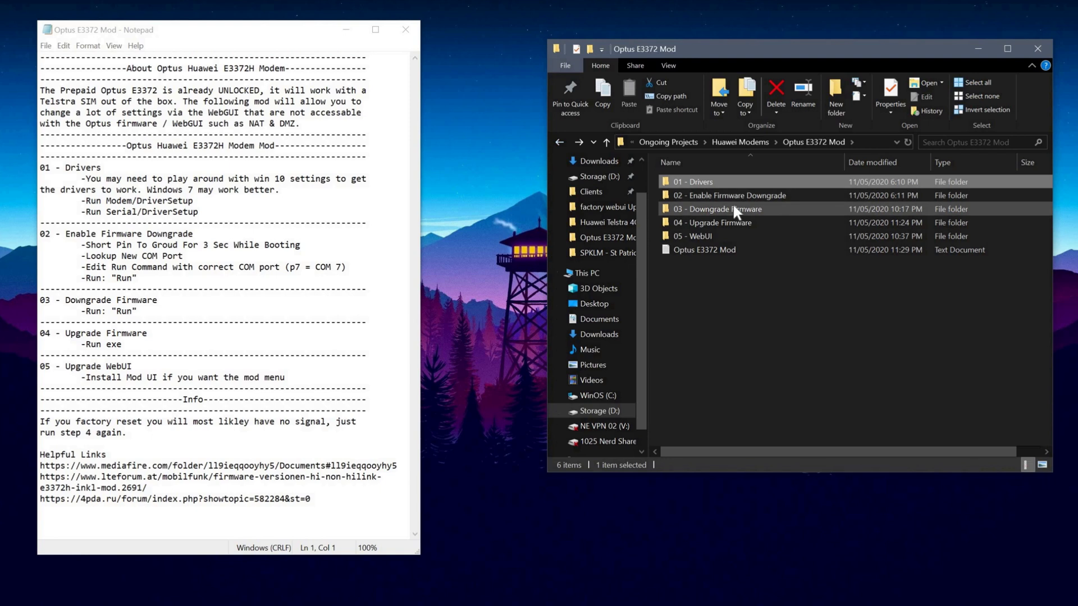
mouse_move(732, 210)
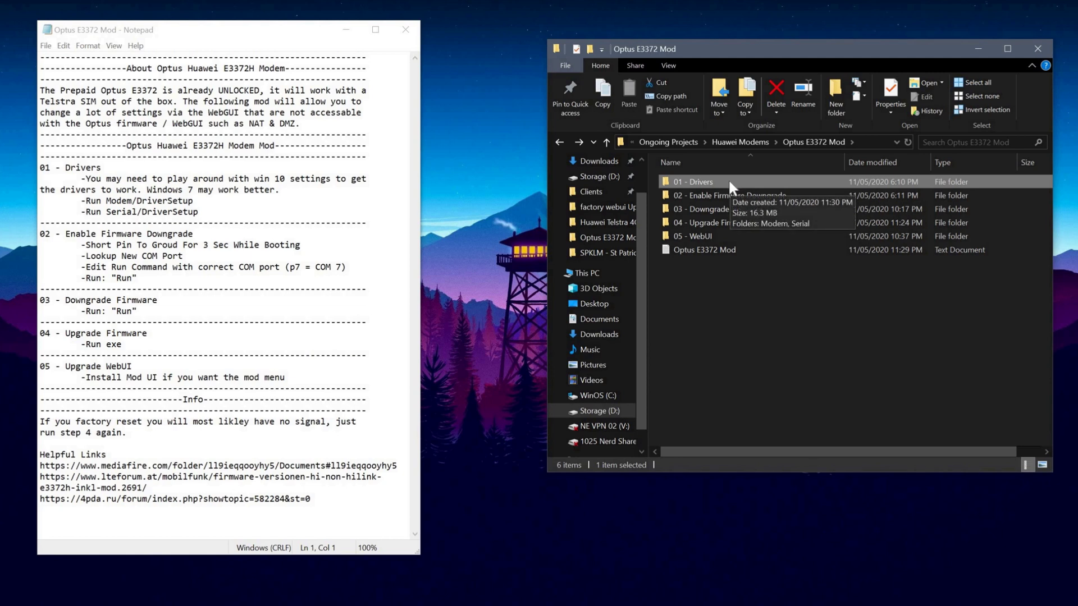
left_click(737, 281)
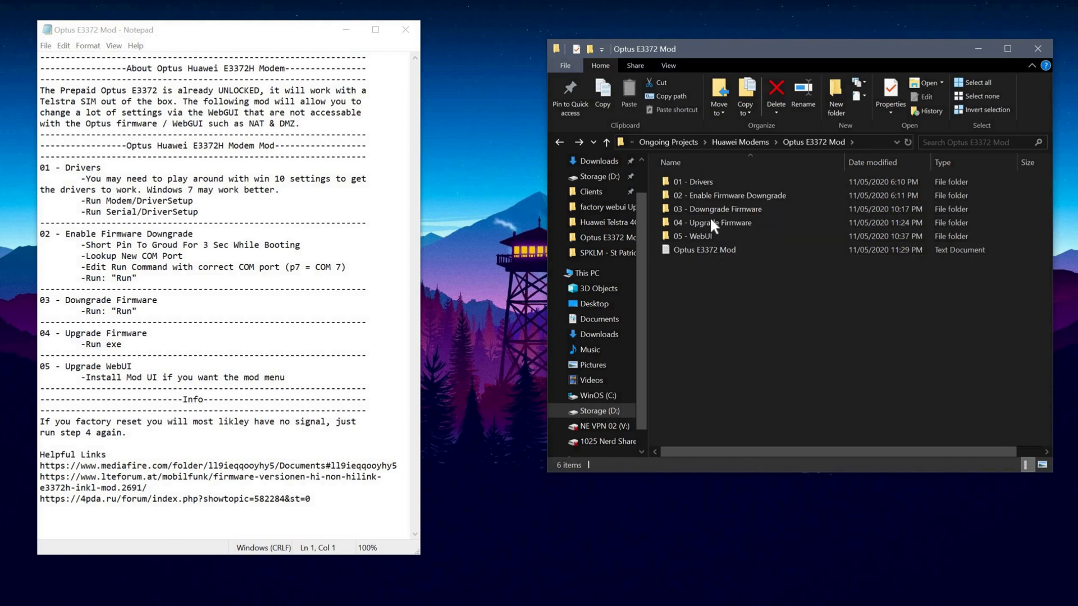
Check the COM port parameter in the Run script of 02 - Enable Firmware Downgrade without editing it, and execute the script
double_click(712, 196)
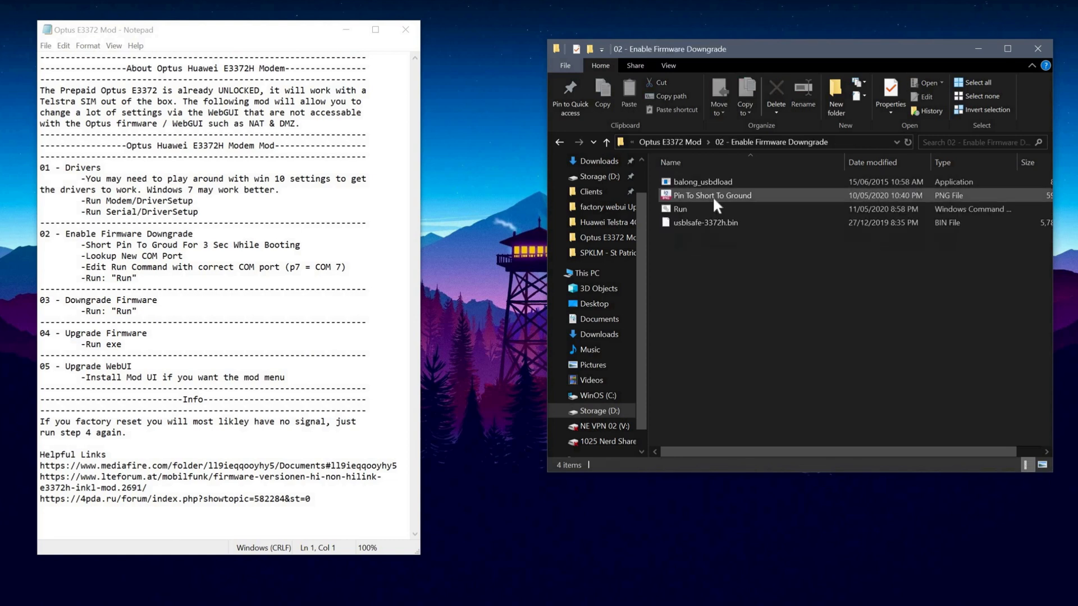
right_click(681, 211)
left_click(705, 236)
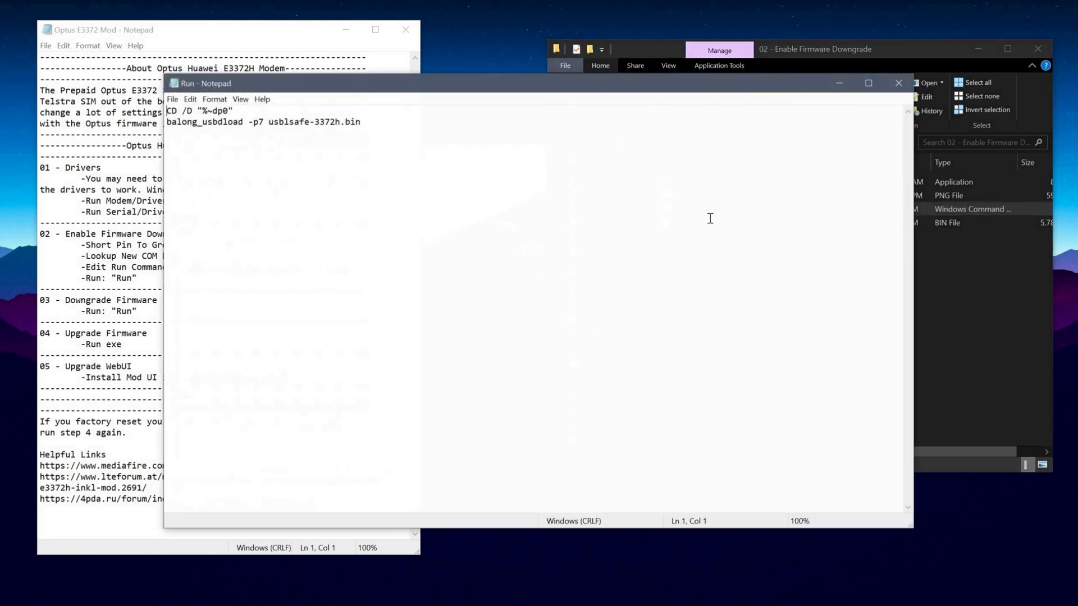
triple_click(348, 122)
left_click(251, 121)
double_click(251, 123)
left_click(260, 123)
double_click(260, 123)
left_click_drag(258, 122, 264, 122)
left_click(291, 145)
left_click(898, 83)
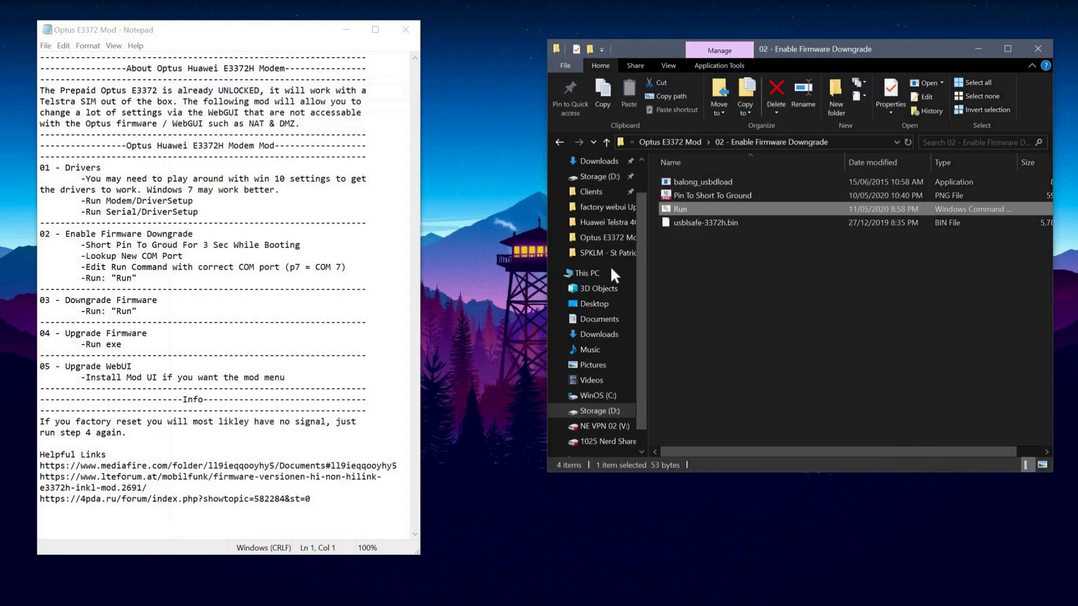
double_click(690, 207)
Execute the Run script in the 03 - Downgrade Firmware folder
left_click(559, 140)
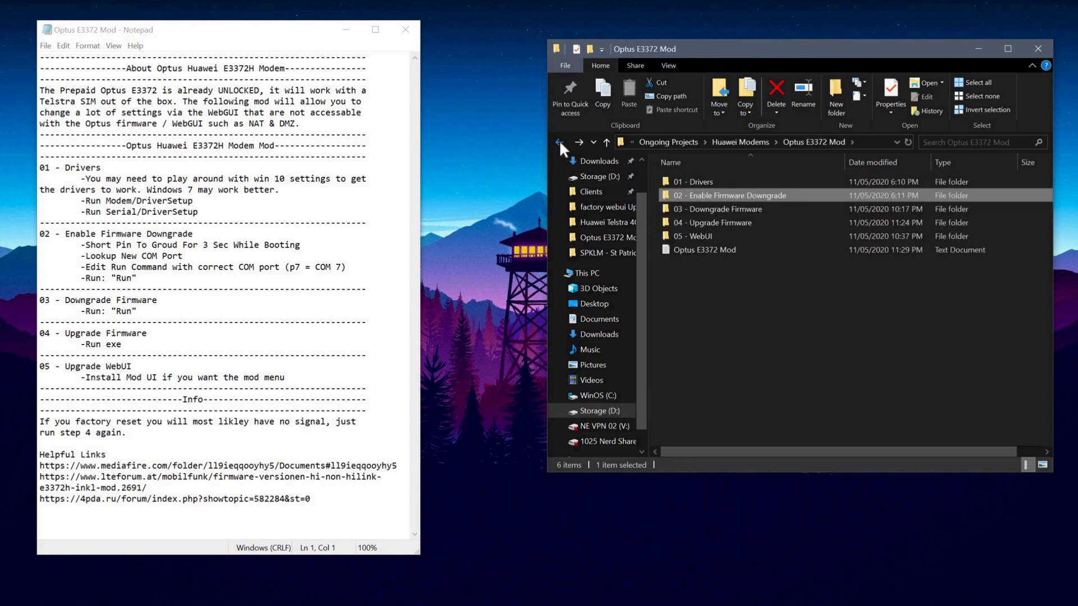
double_click(710, 208)
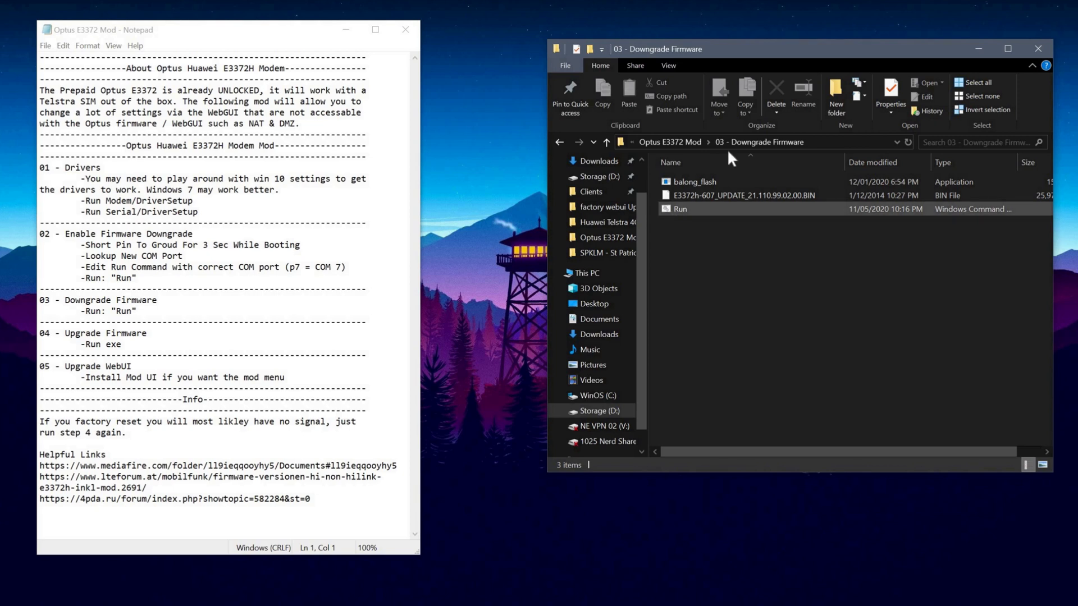
left_click(666, 208)
double_click(666, 207)
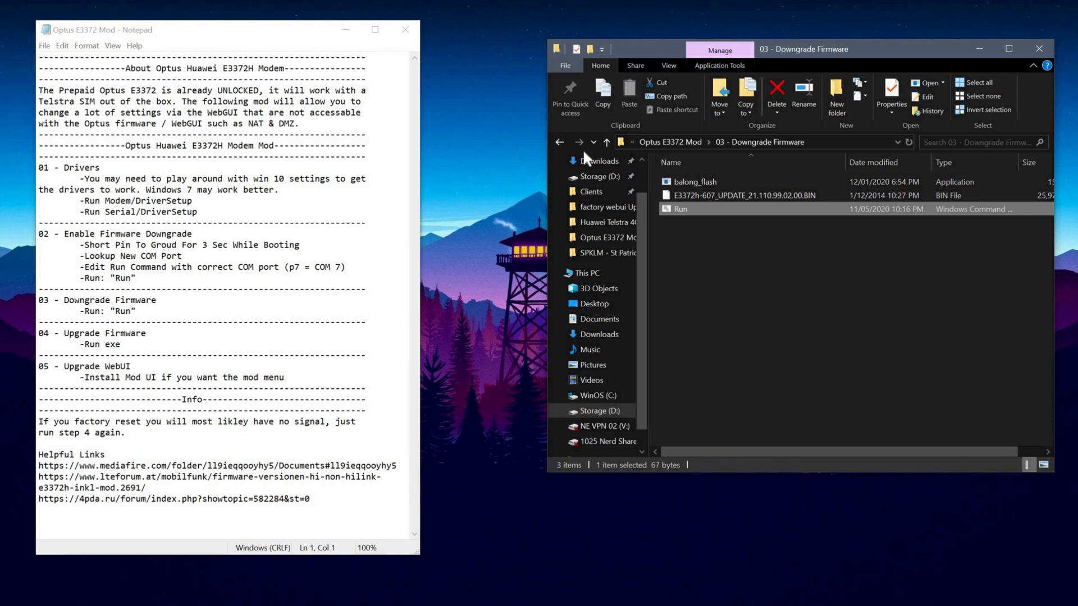
Update the modem with the E3372h-153 update application from the 04 - Upgrade Firmware folder
left_click(559, 141)
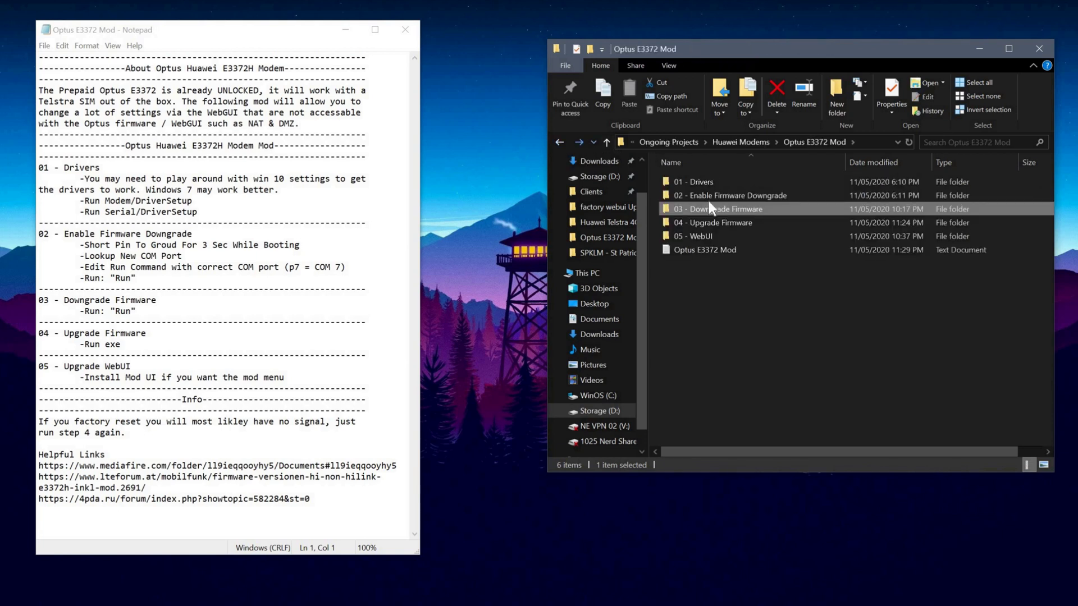
double_click(717, 222)
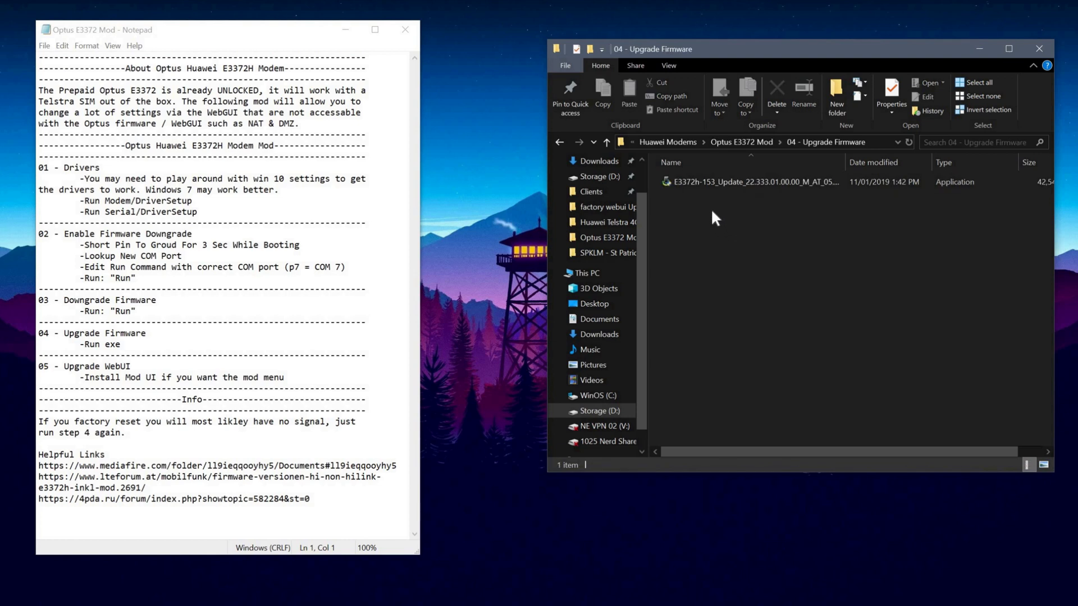
double_click(716, 186)
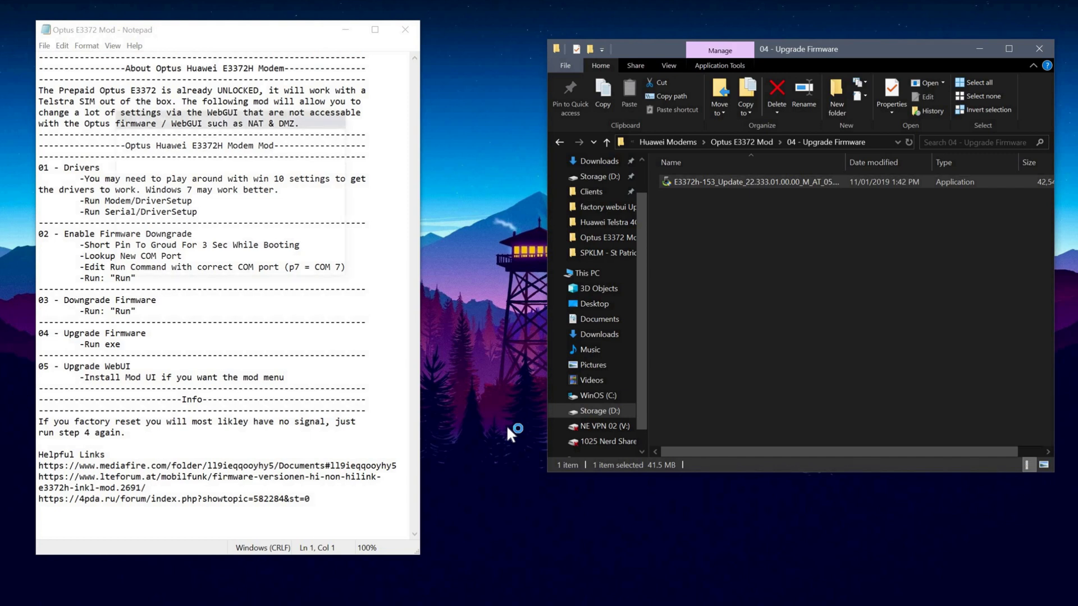
left_click(278, 272)
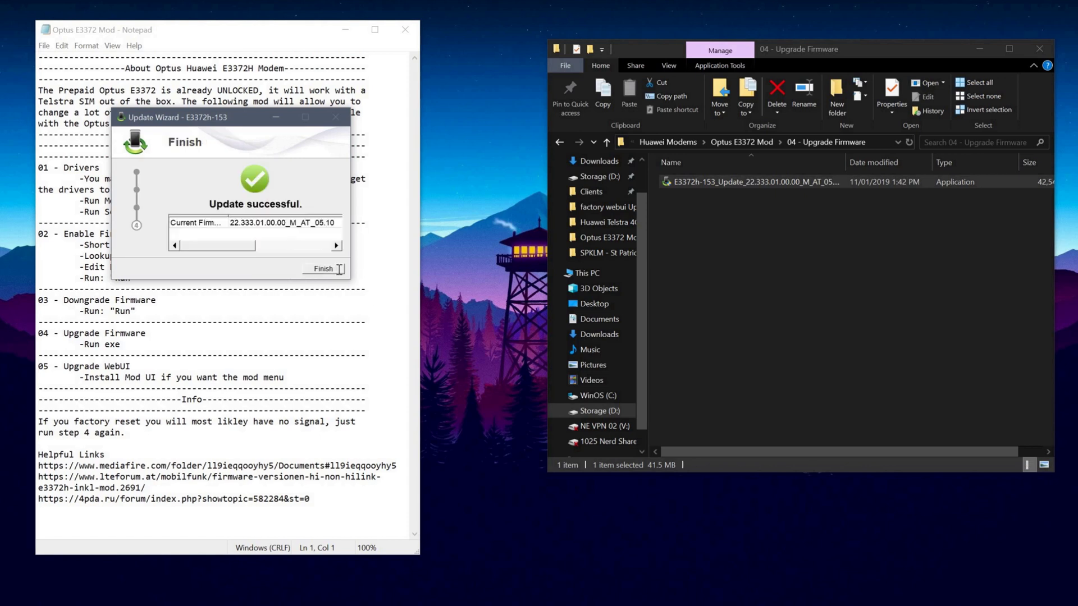
Install the Factory Type WebUI, Update_WEBUI_17.100.13.01.03_HILINK_Mod1.12, from the 05 - WebUI folder and finish the update wizard
left_click(556, 140)
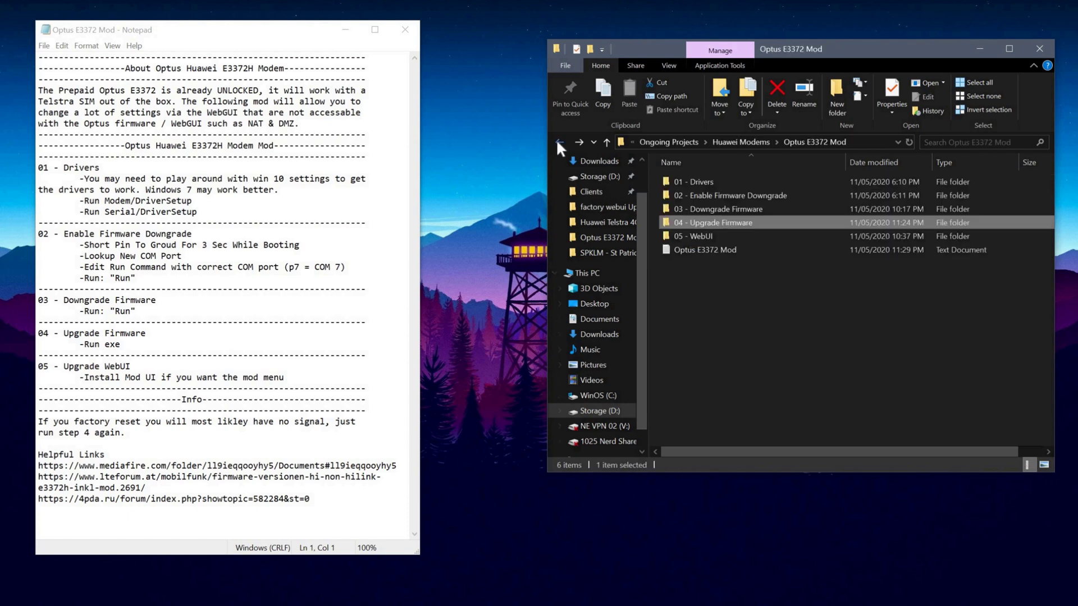
double_click(727, 235)
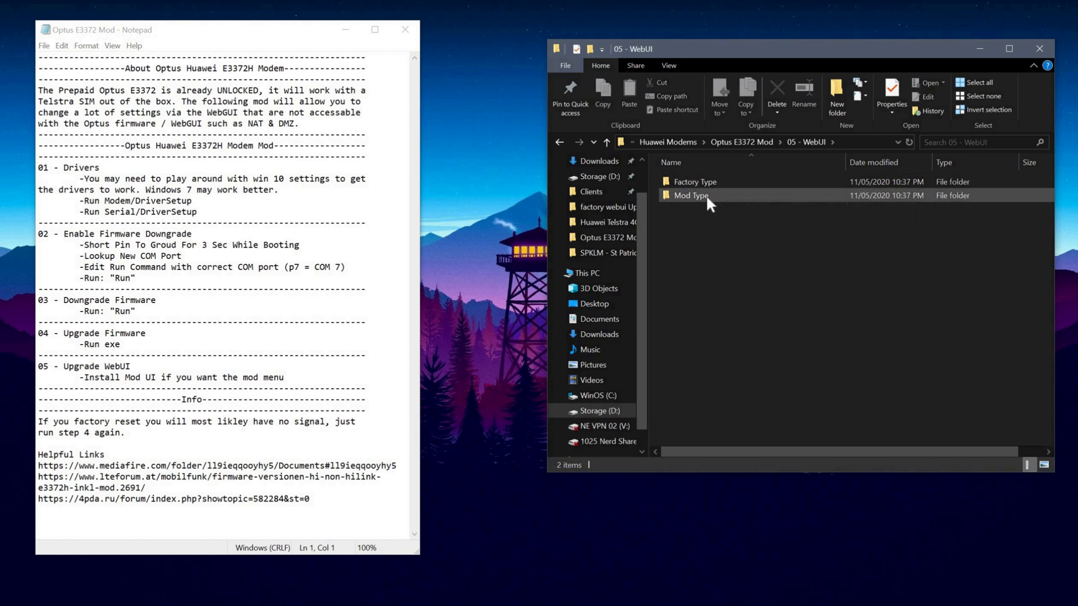
double_click(731, 181)
double_click(731, 182)
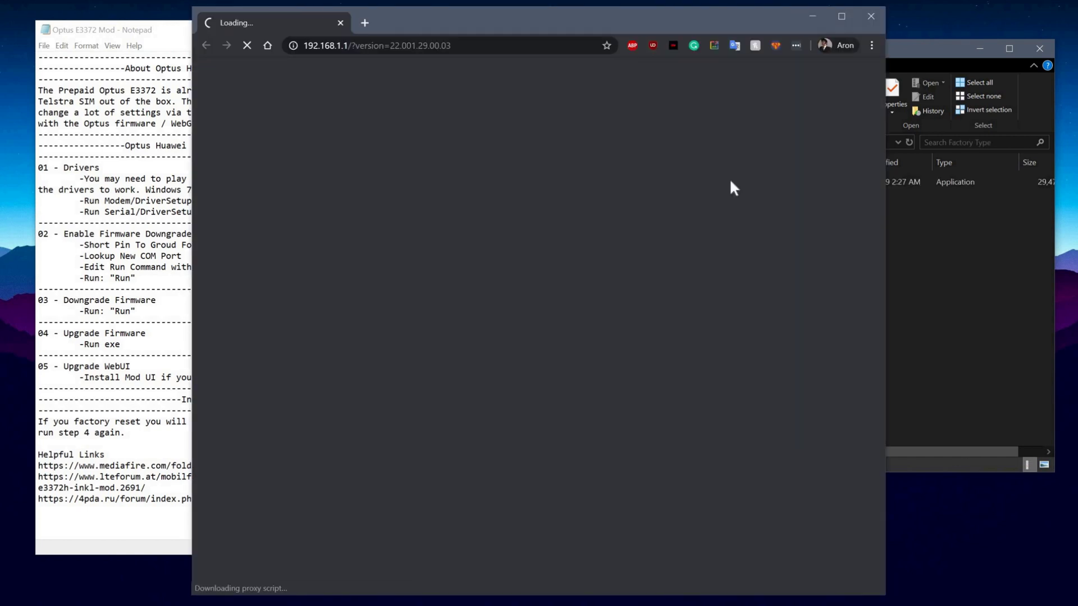
left_click(871, 15)
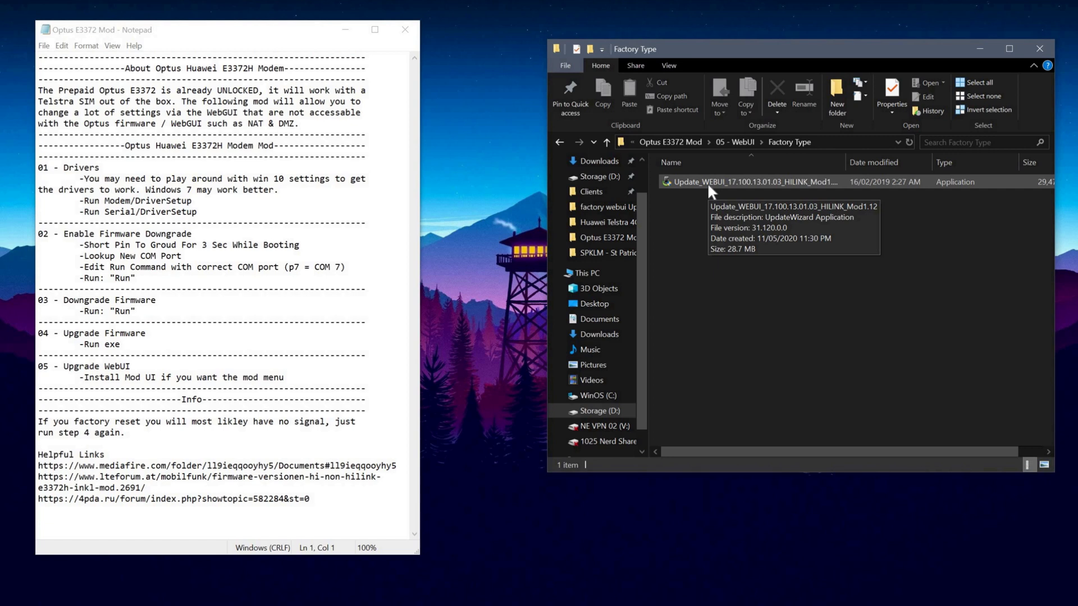
double_click(749, 182)
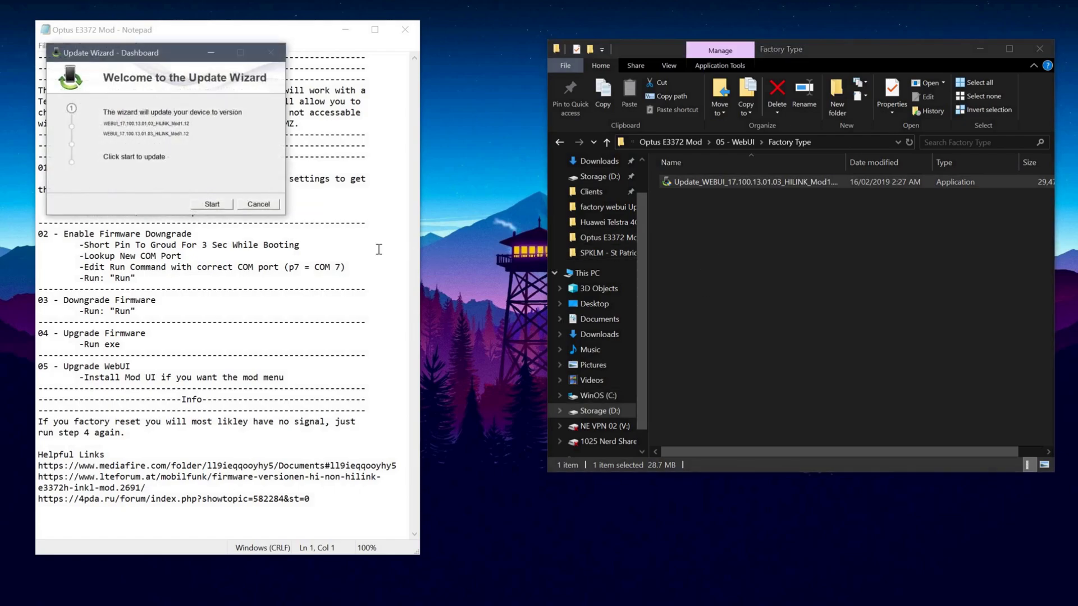
left_click(213, 205)
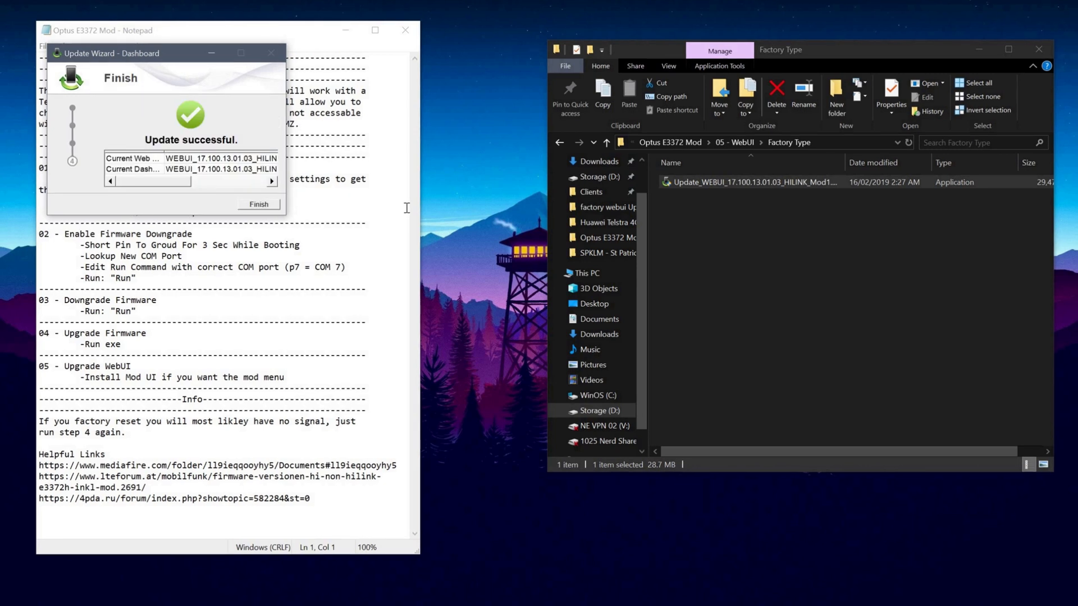
left_click(272, 206)
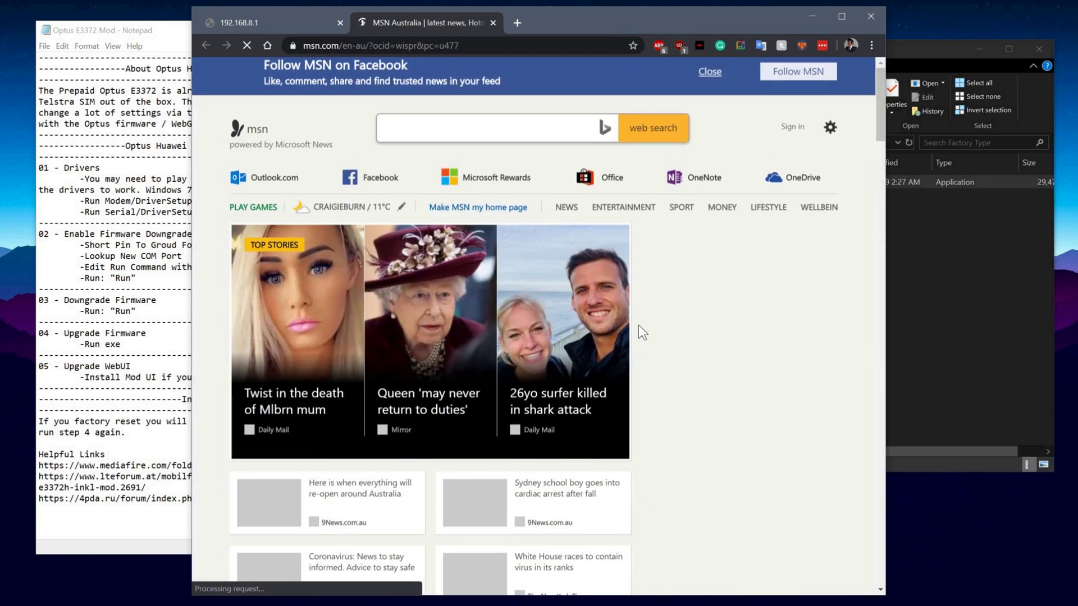
Close the MSN page, maximize the modem's web interface at 192.168.8.1 and set its language to English
left_click(494, 23)
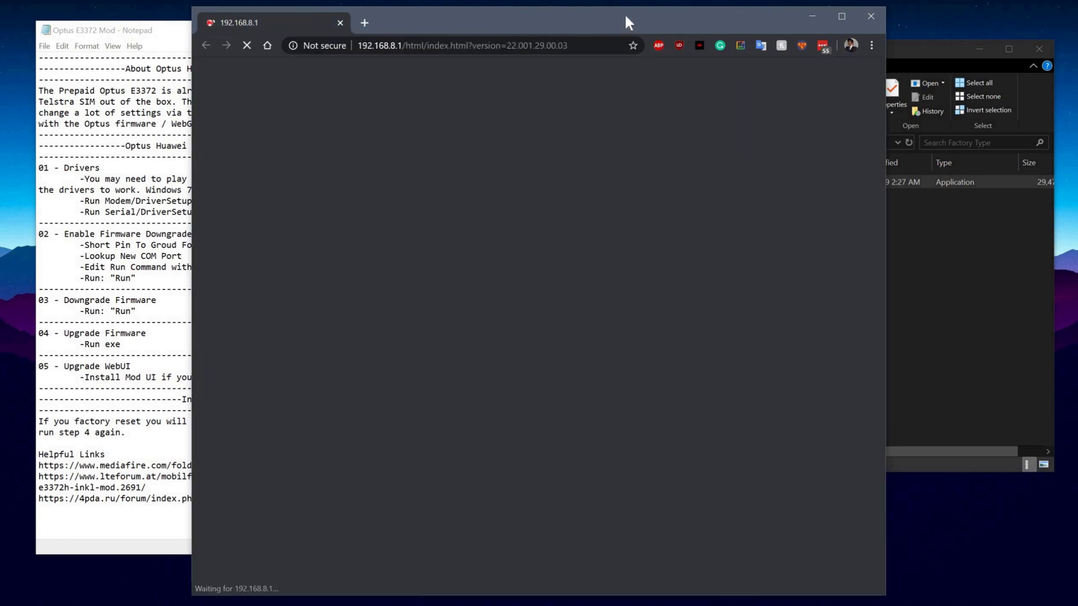
double_click(625, 22)
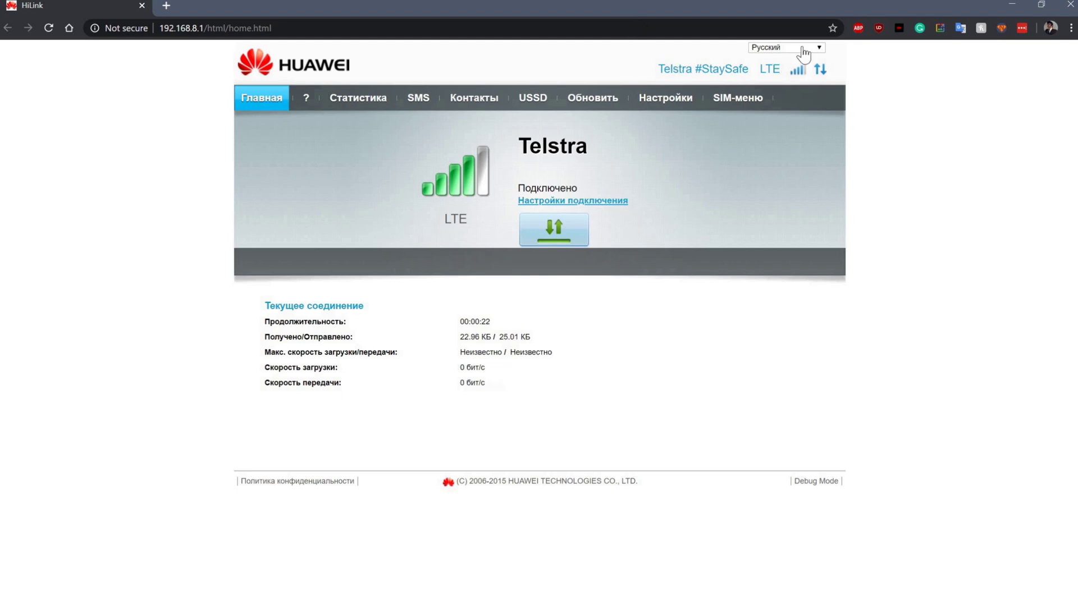
left_click(821, 51)
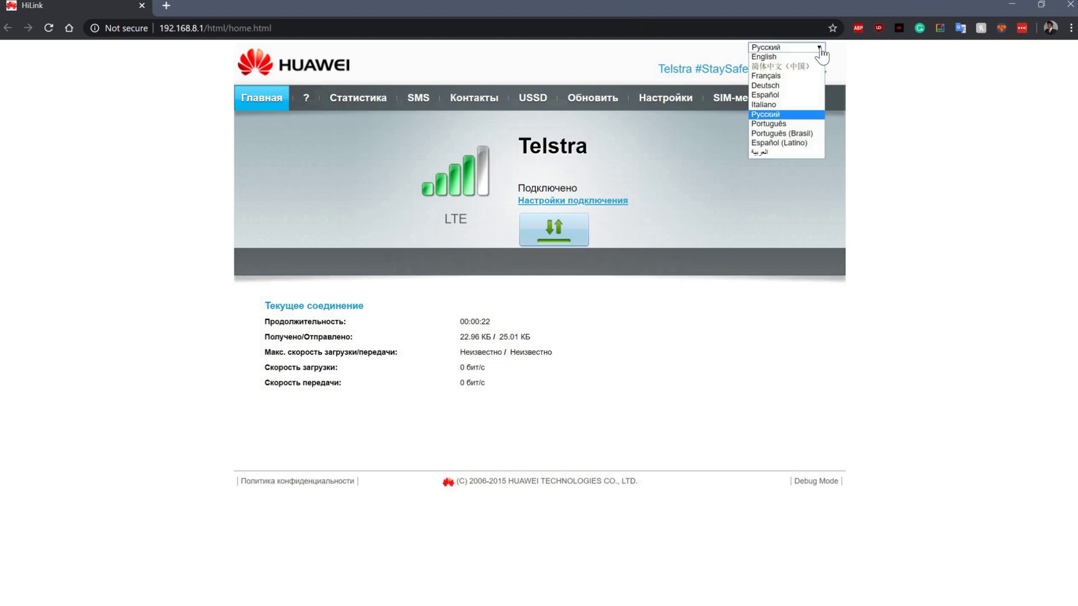
left_click(784, 57)
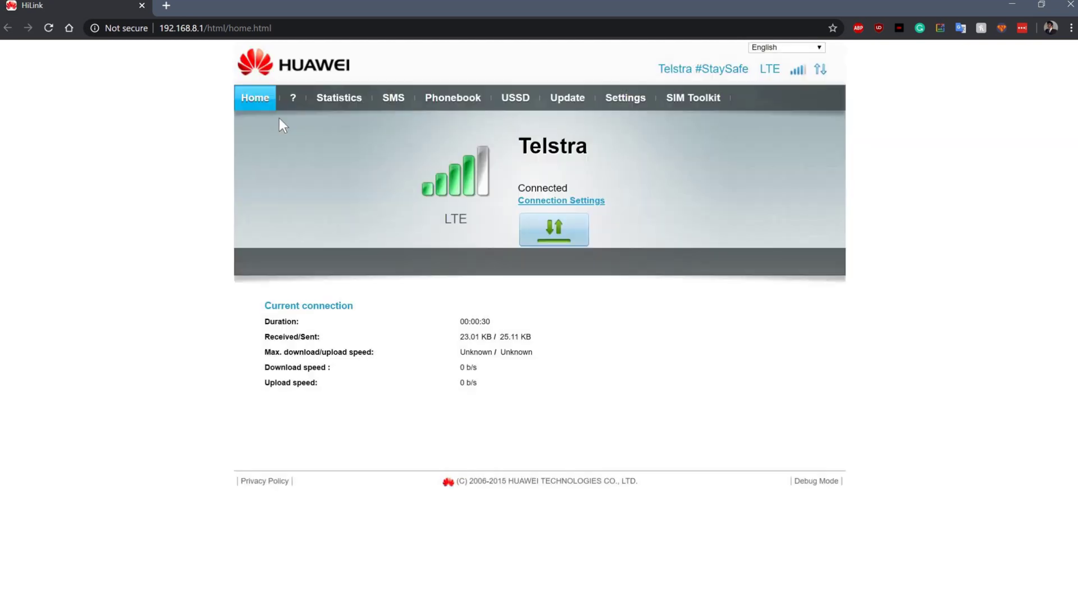
Examine the modem's network settings and its DMZ and UPnP security settings
left_click(643, 100)
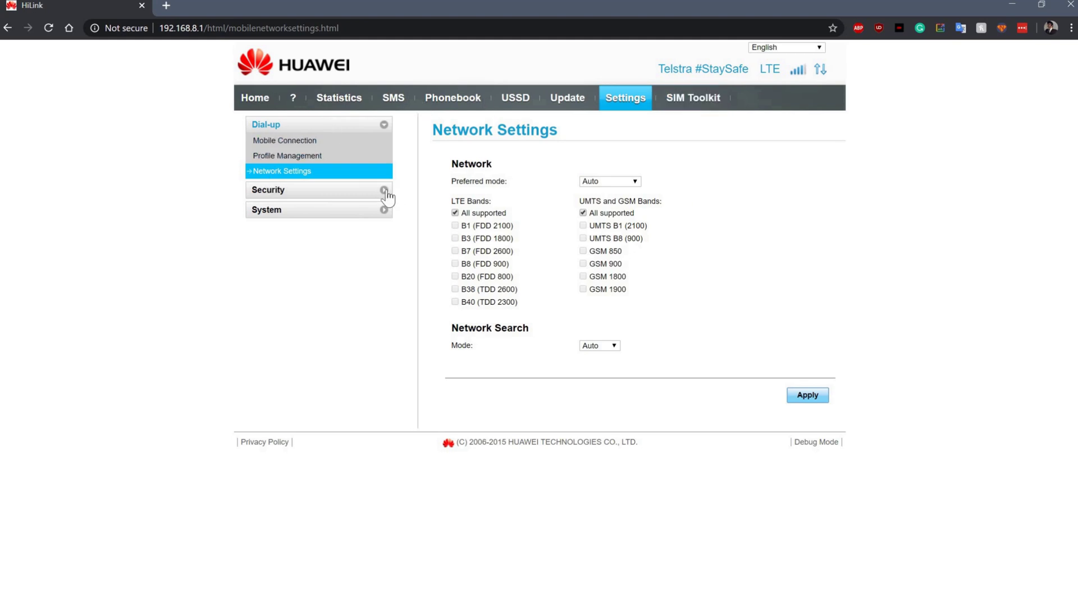
left_click(386, 191)
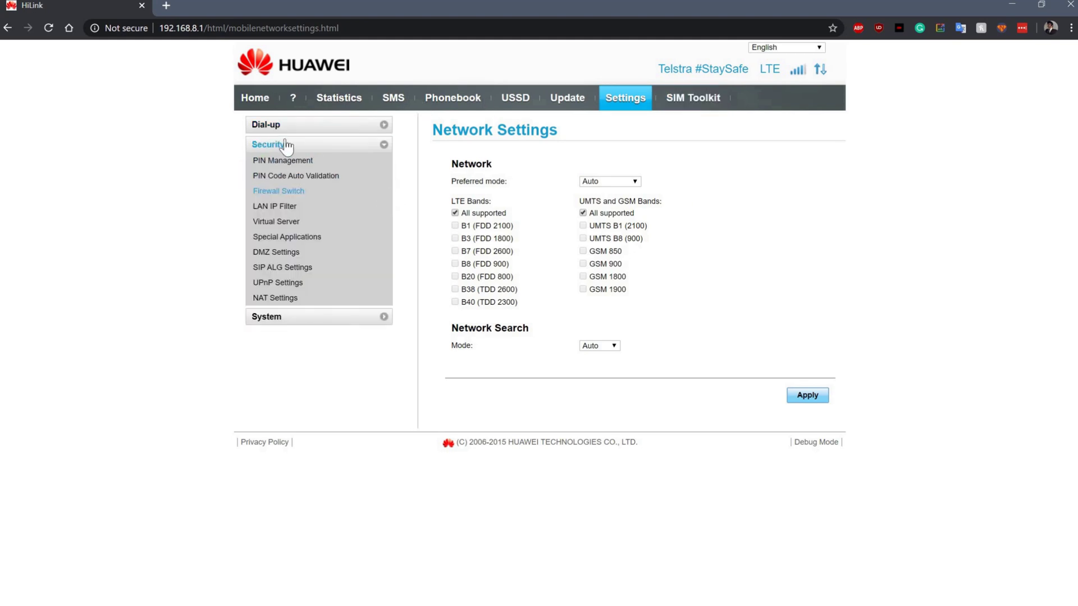
left_click(291, 255)
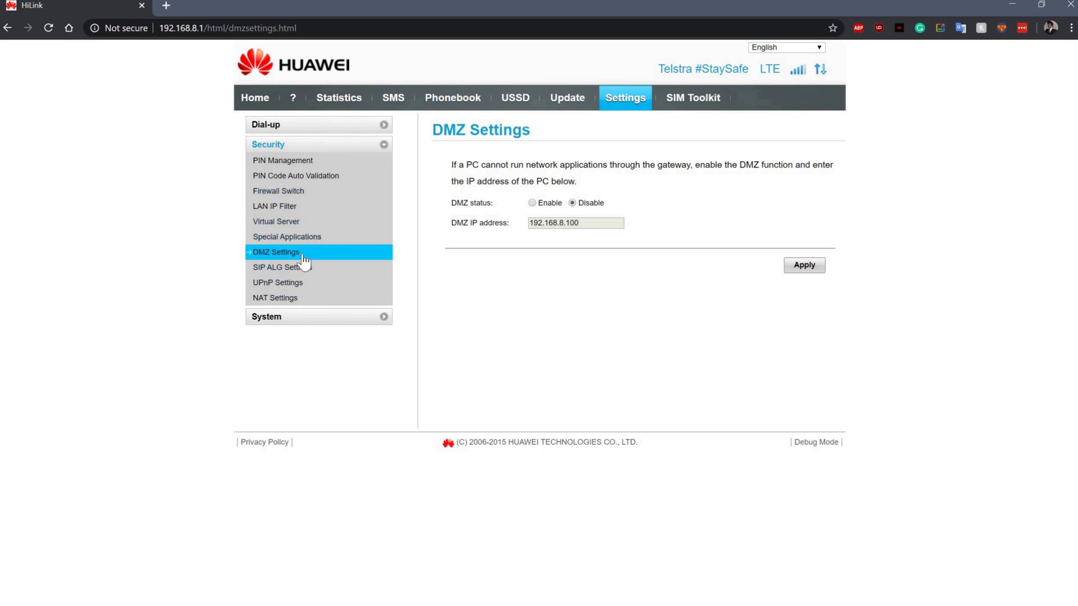
left_click(300, 285)
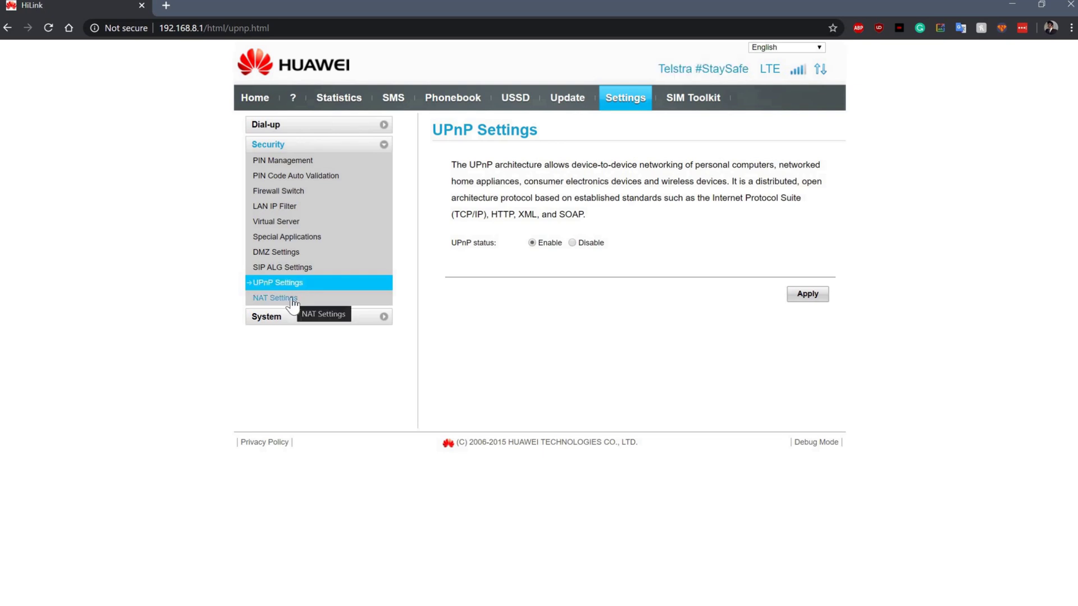
Examine the modem's NAT settings and its Restore Defaults system page, and return to the modem's home page
left_click(291, 303)
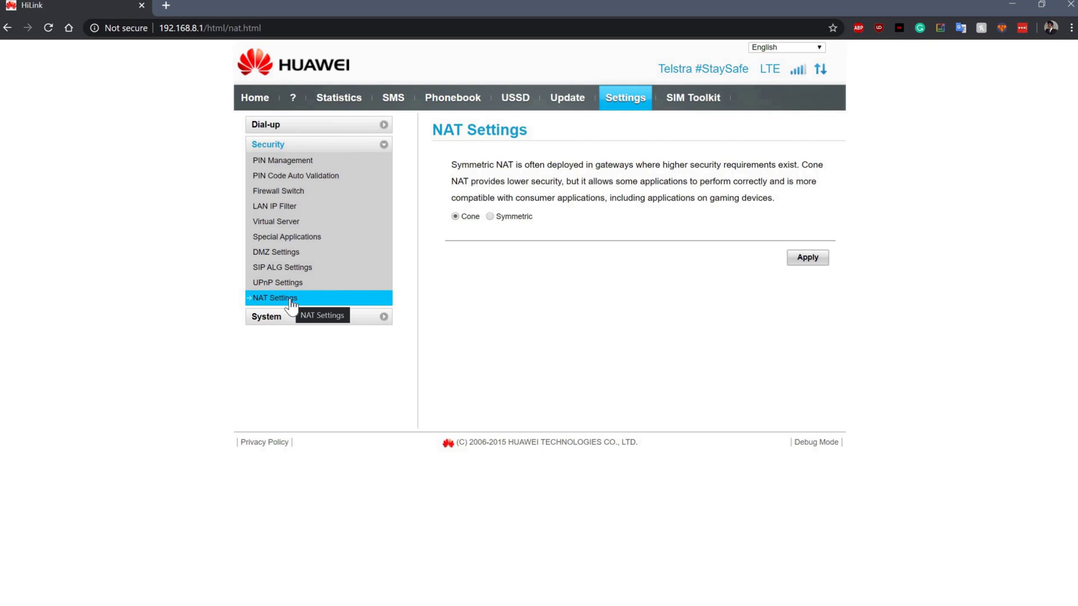
left_click(271, 102)
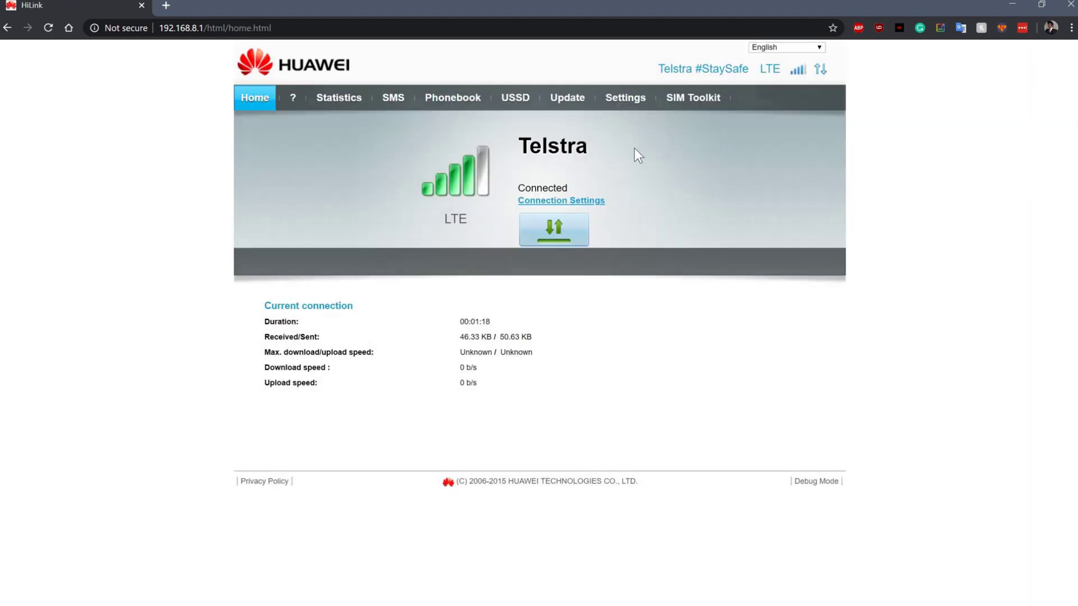
left_click(620, 103)
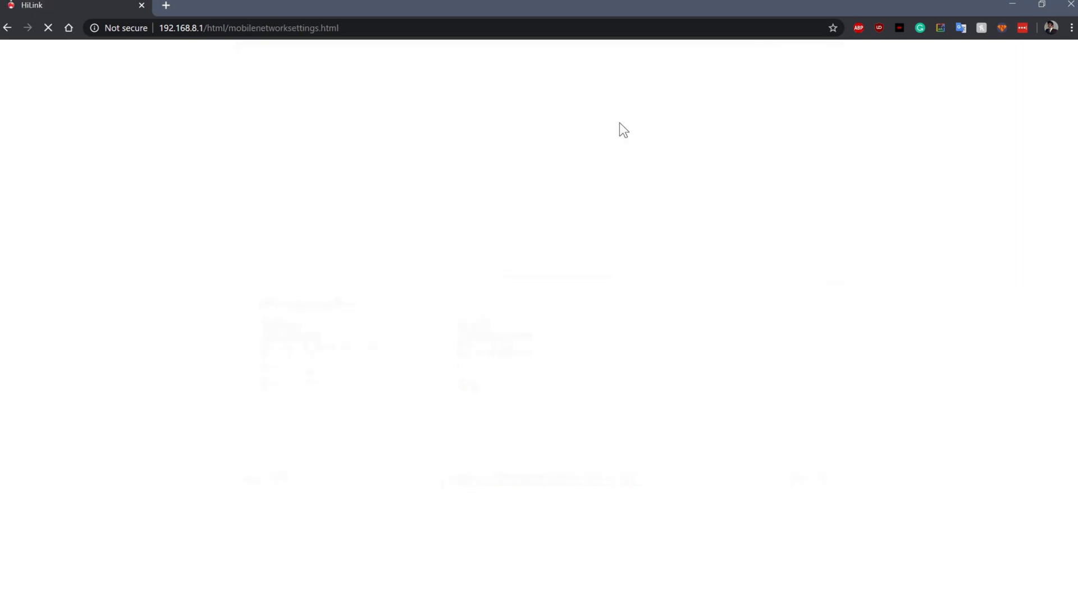
left_click(384, 212)
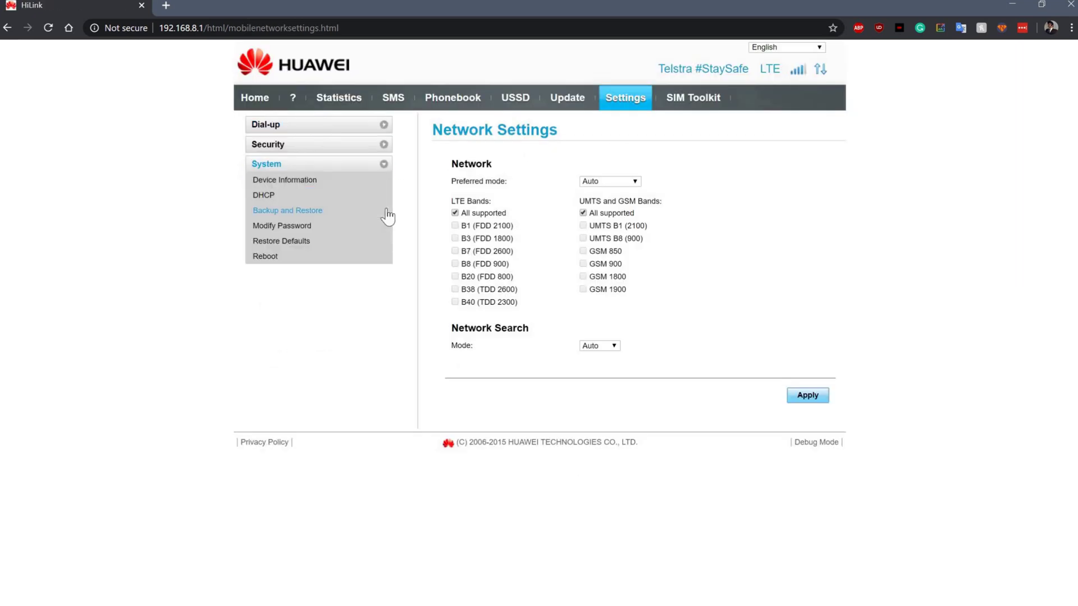
left_click(282, 242)
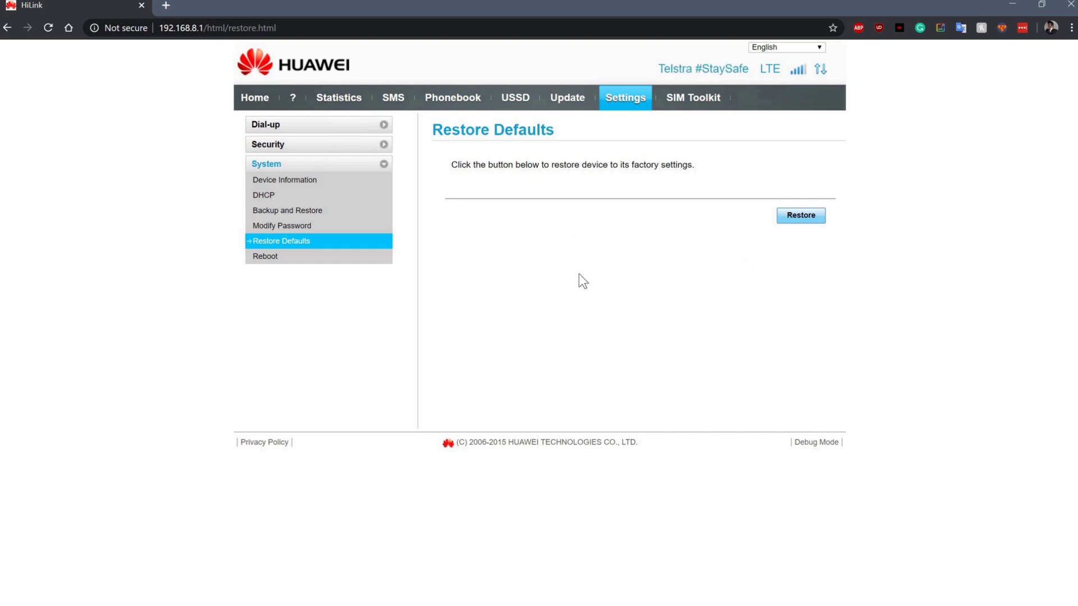
left_click(257, 98)
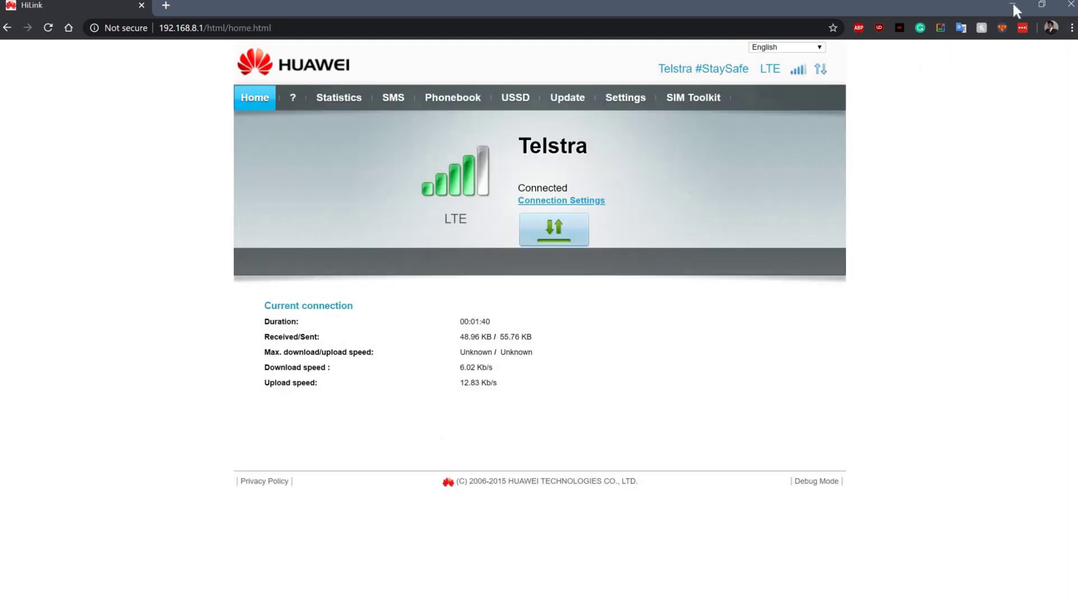
Switch to File Explorer and open the 04 - Upgrade Firmware folder of Optus E3372 Mod, and bring back the modem's web page in a non-maximized window
left_click(1014, 4)
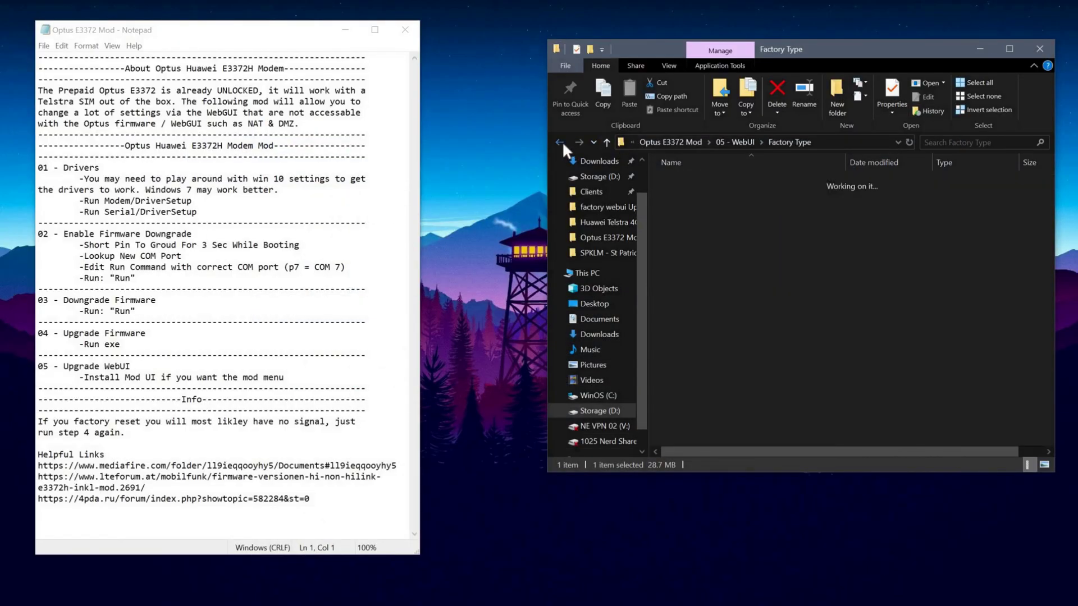
left_click(560, 142)
left_click(559, 142)
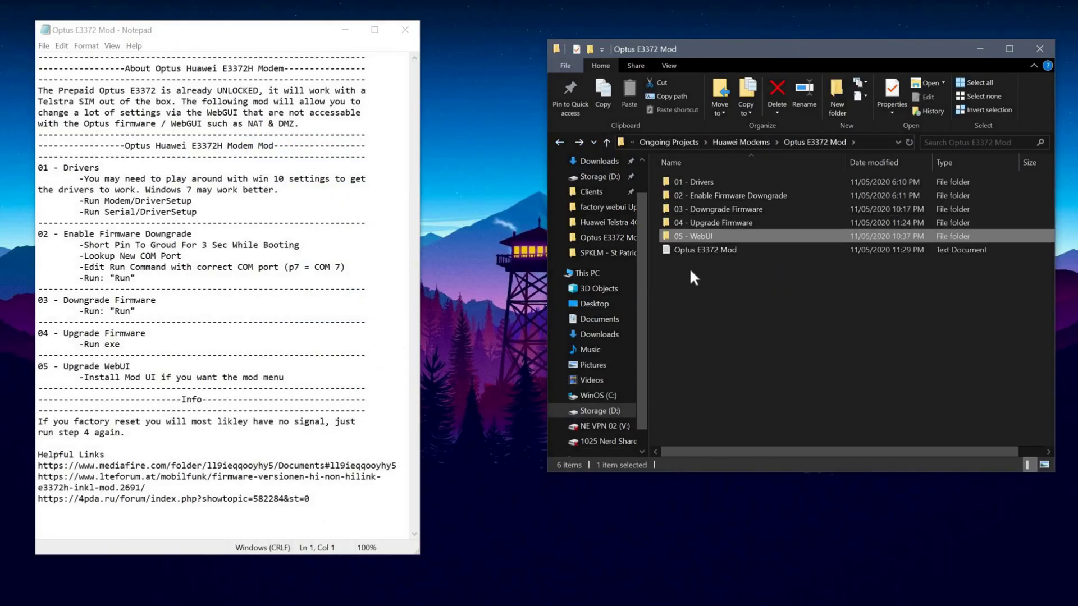
left_click(726, 223)
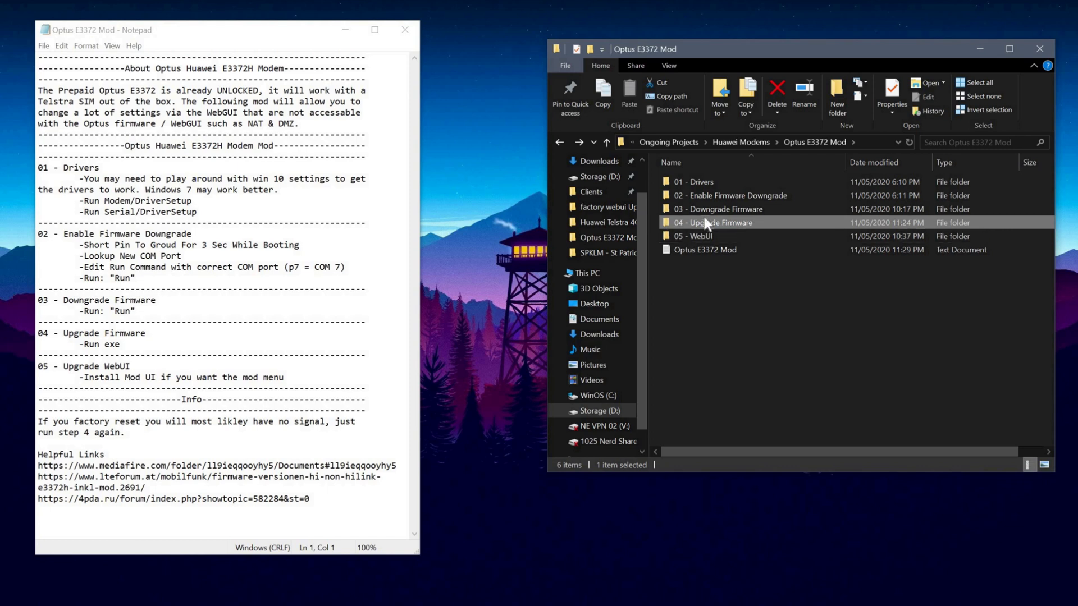
double_click(746, 221)
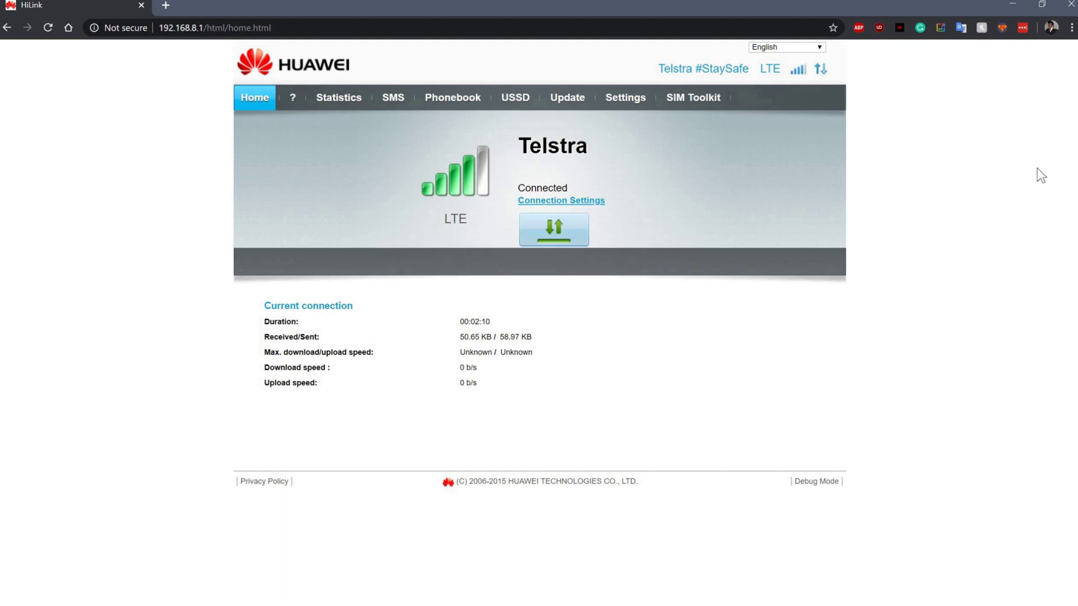
double_click(739, 8)
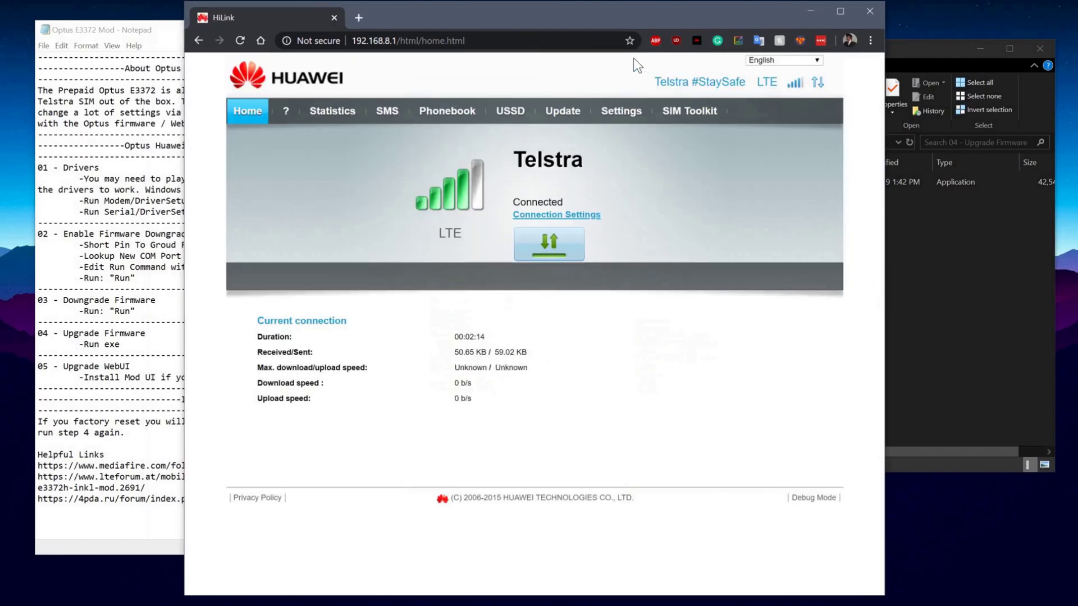